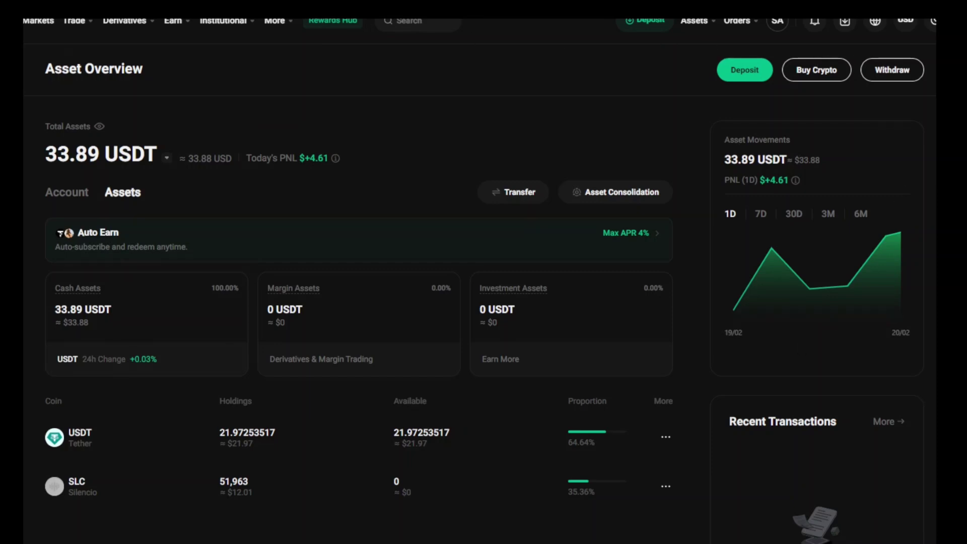
- Open KuCoin's withdrawal form from the Funding Account with USDT selected as the coin
{"action": "left_click", "coordinate": [684, 20]}
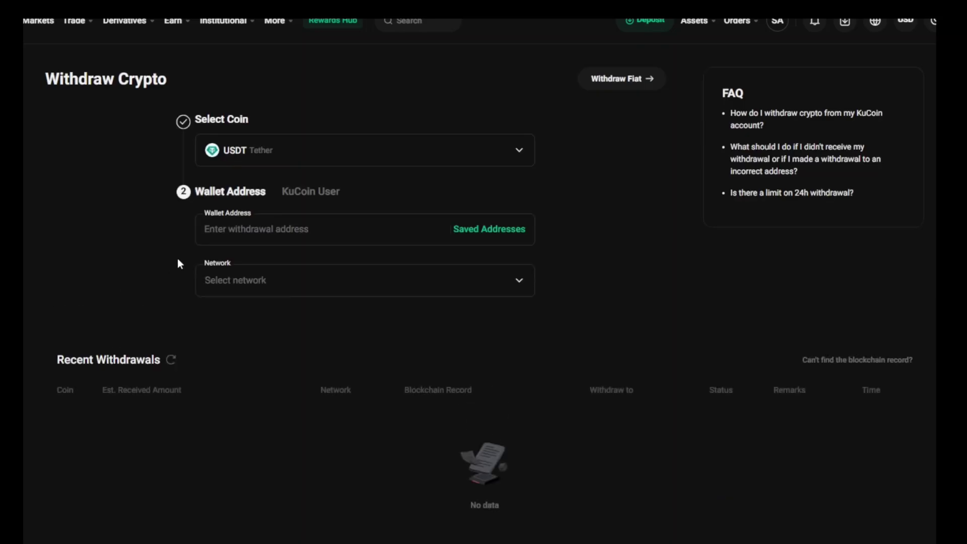
{"action": "left_click", "coordinate": [309, 155]}
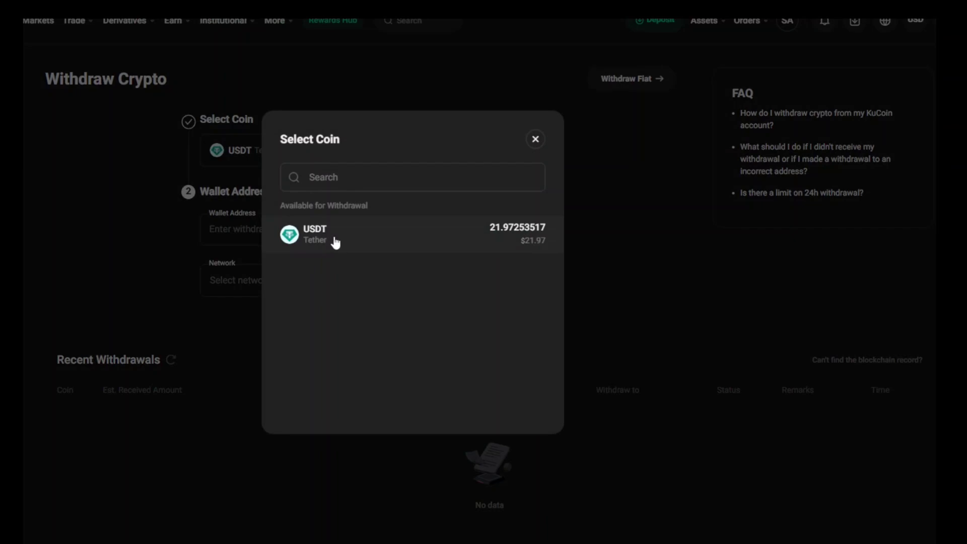
{"action": "left_click", "coordinate": [498, 245]}
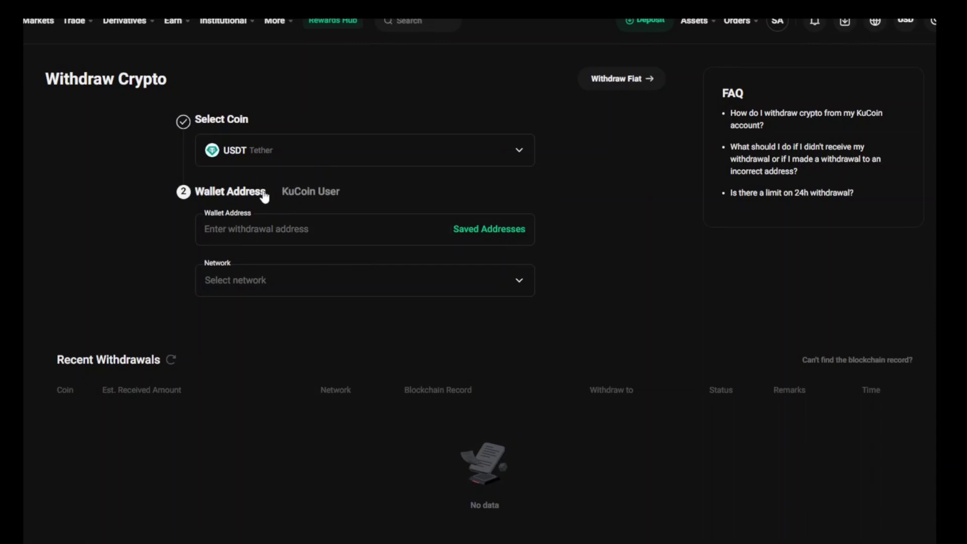
{"action": "left_click", "coordinate": [230, 231]}
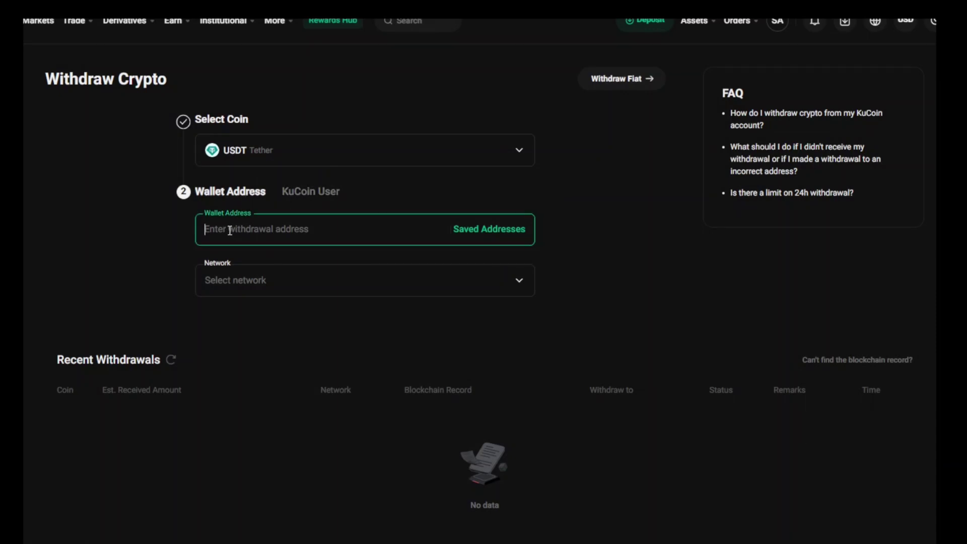
- Change the USDT withdrawal network from ERC20 to TRC20 Tron(trx)
{"action": "left_click", "coordinate": [225, 288]}
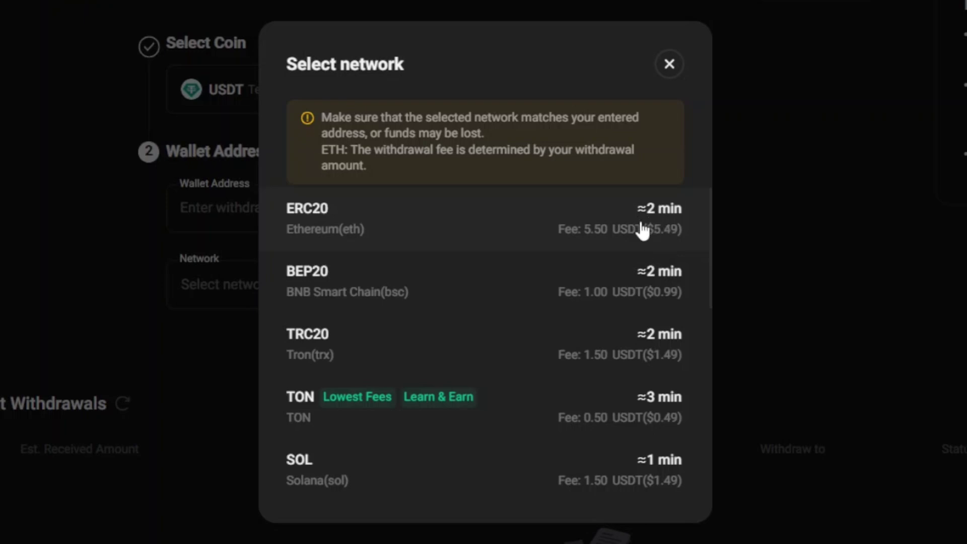
{"action": "left_click", "coordinate": [430, 223]}
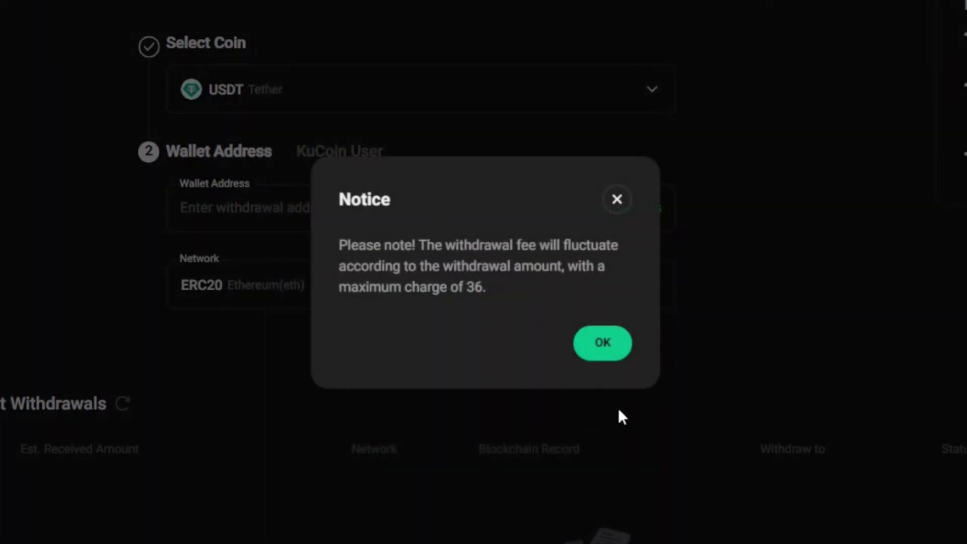
{"action": "left_click", "coordinate": [601, 347]}
{"action": "left_click", "coordinate": [272, 291]}
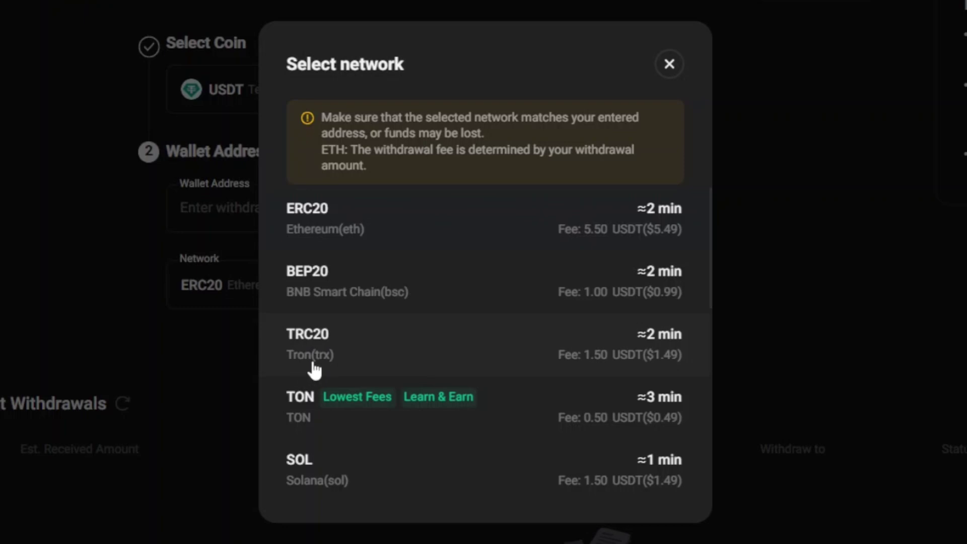
{"action": "scroll", "coordinate": [341, 287], "scroll_direction": "down", "scroll_amount": 1}
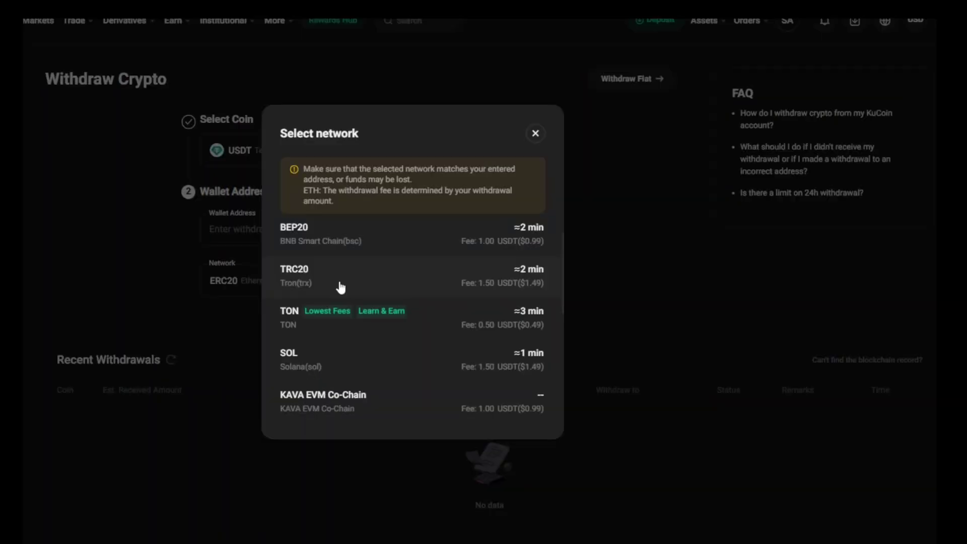
{"action": "left_click", "coordinate": [340, 287]}
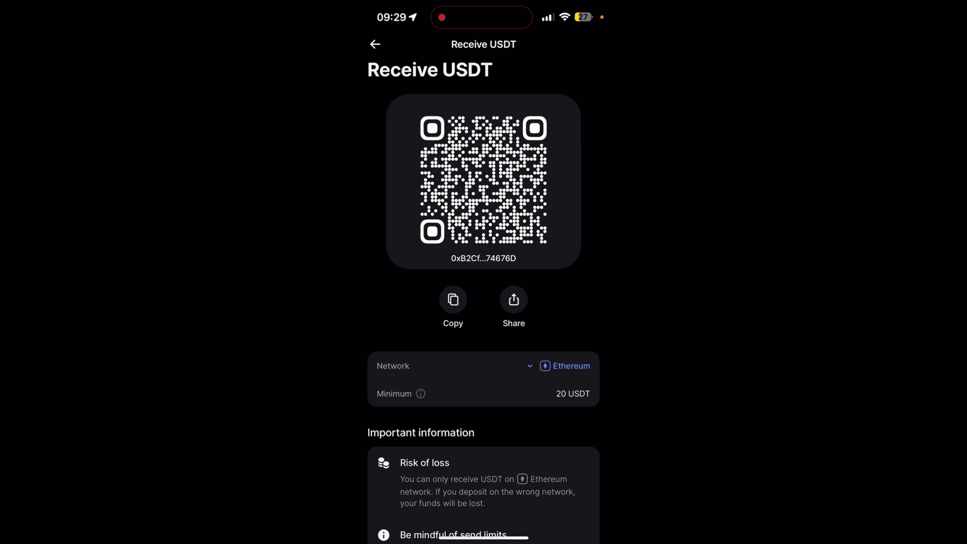
- Return to Revolut's Crypto home and search the Receive coin list for 'usd'
{"action": "left_click", "coordinate": [375, 44]}
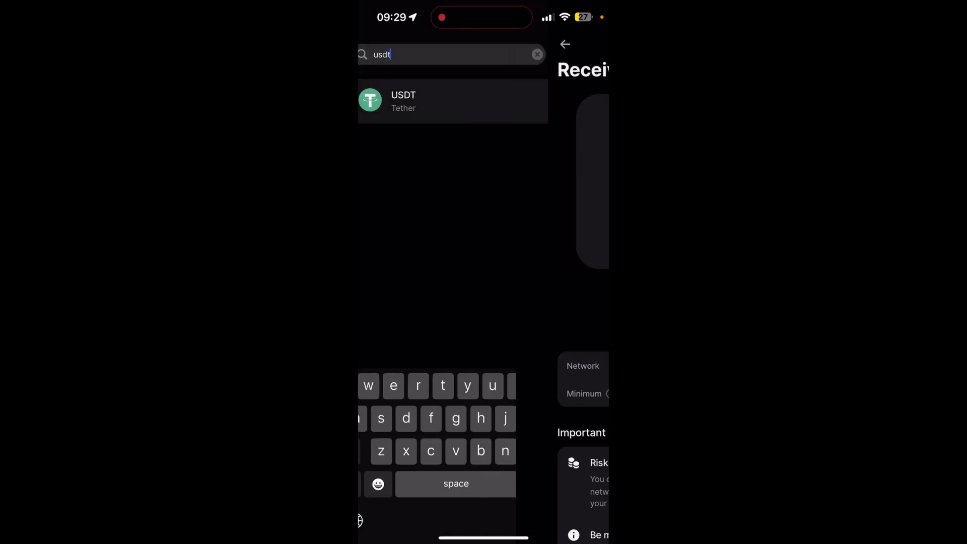
{"action": "left_click", "coordinate": [583, 55]}
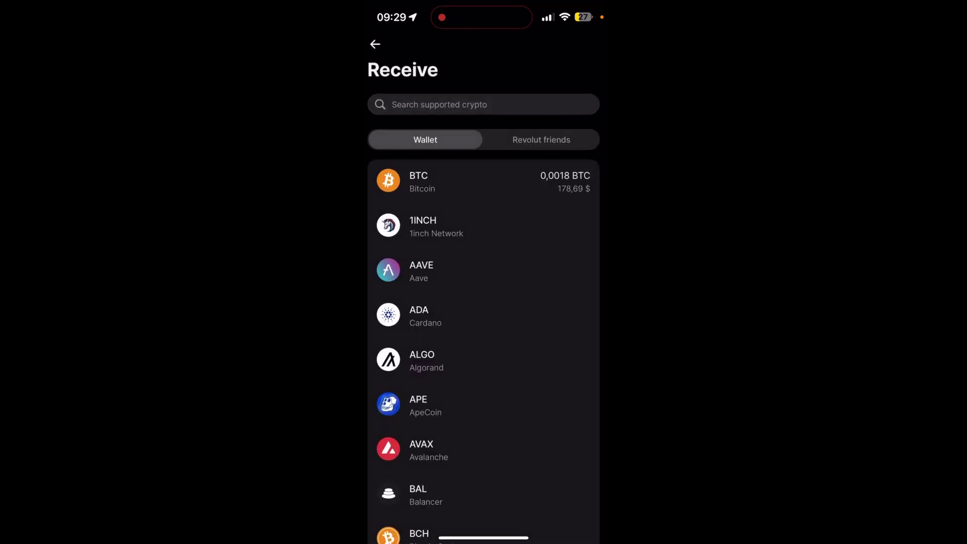
{"action": "left_click", "coordinate": [374, 43]}
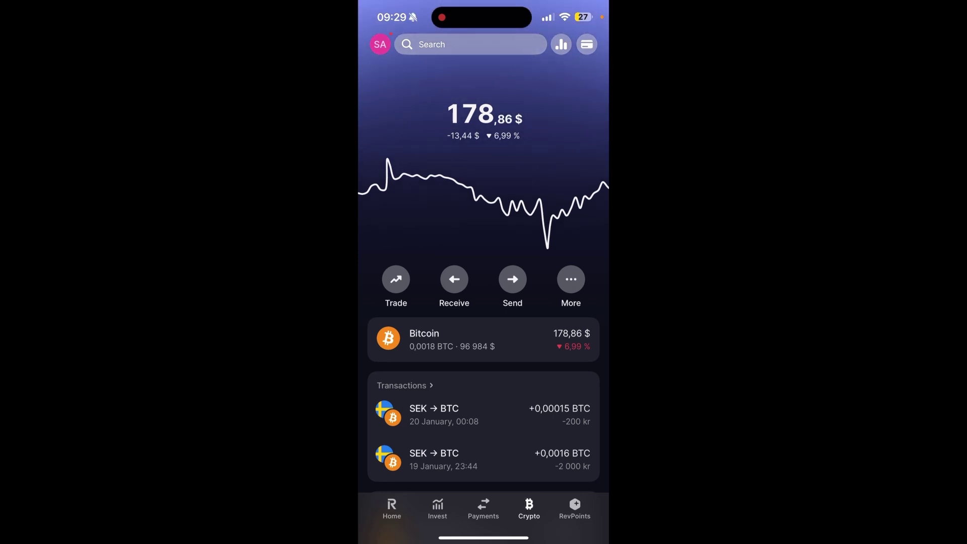
{"action": "left_click", "coordinate": [455, 279]}
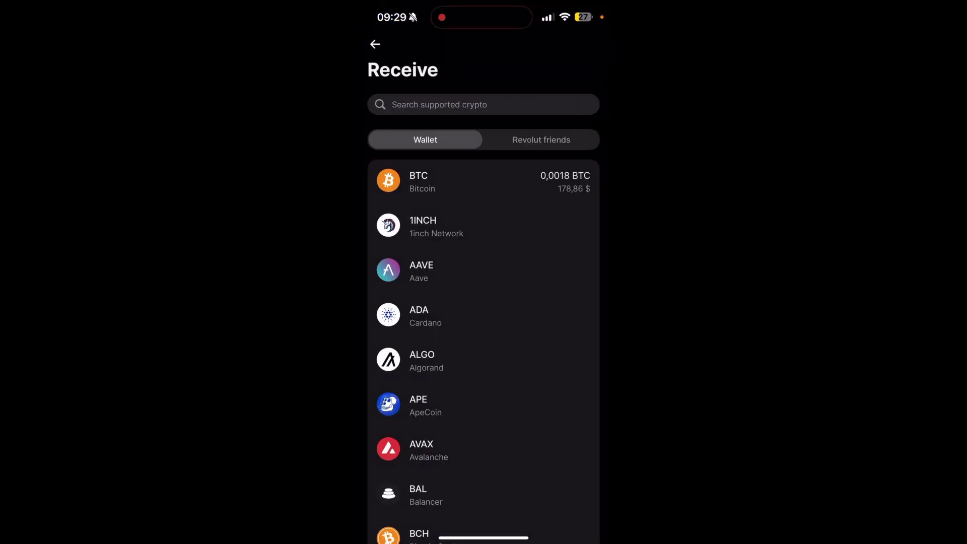
{"action": "left_click", "coordinate": [453, 104]}
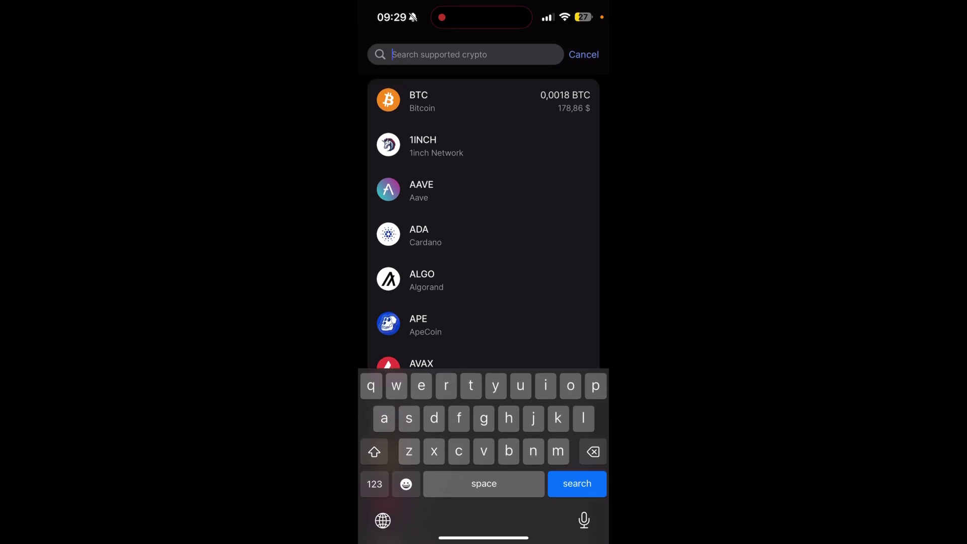
{"action": "type", "text": "usd"}
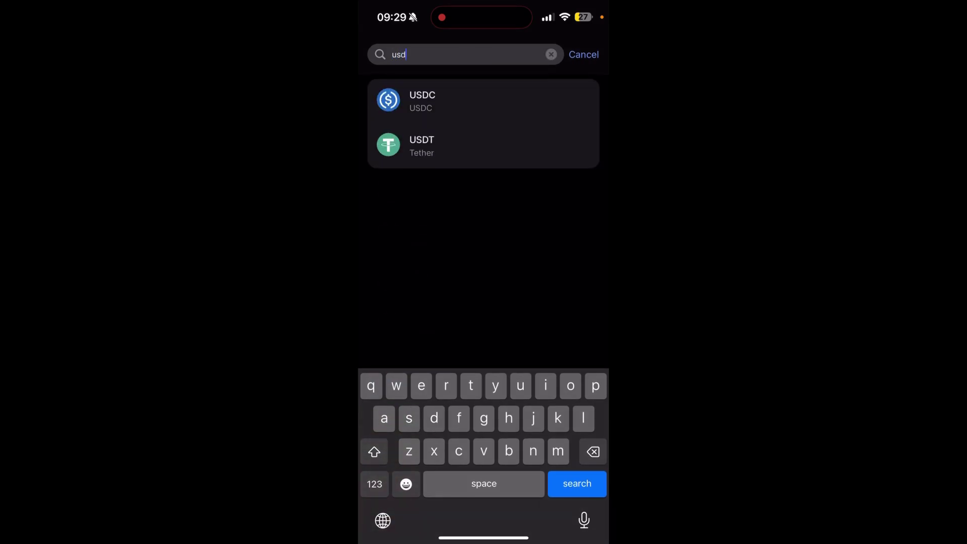
- Choose USDT on the Tron network and copy its deposit address
{"action": "left_click", "coordinate": [422, 146]}
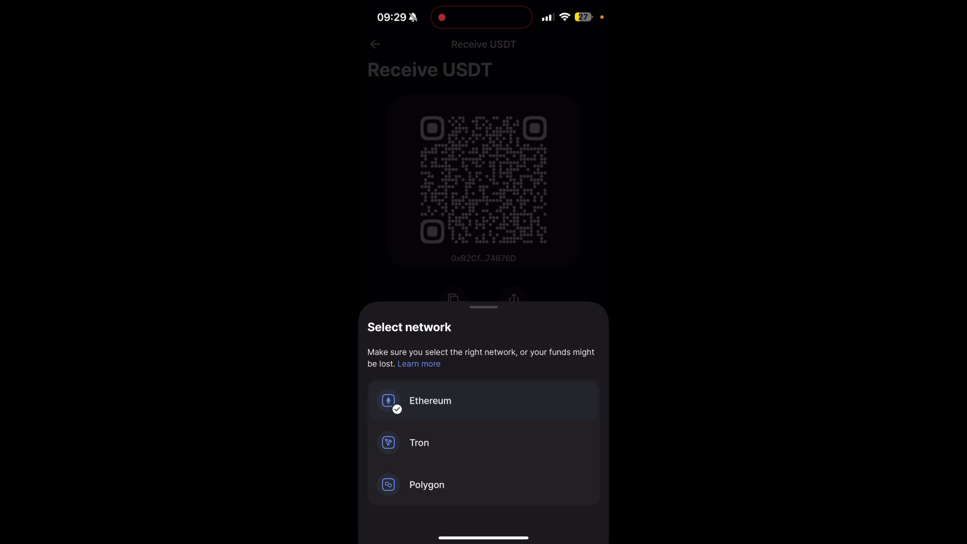
{"action": "left_click", "coordinate": [419, 442]}
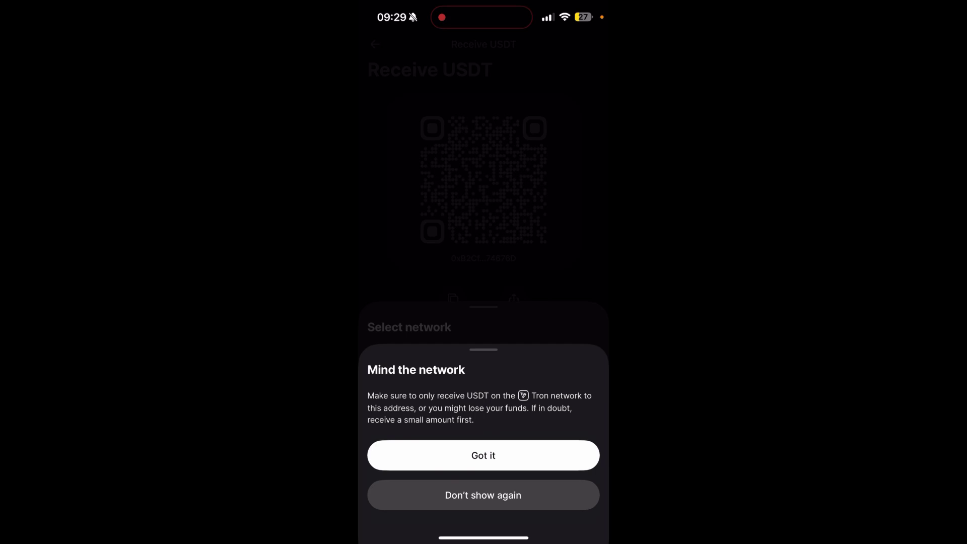
{"action": "left_click", "coordinate": [483, 454]}
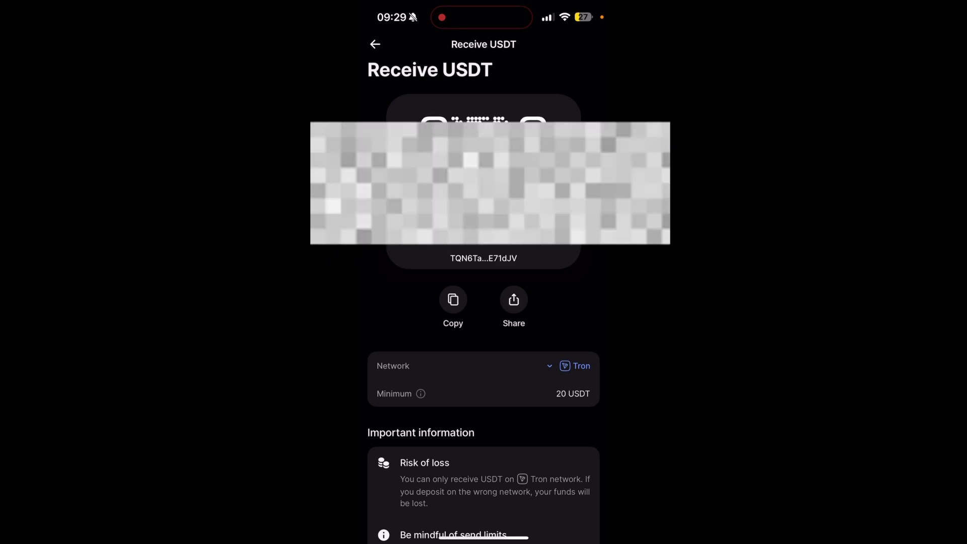
{"action": "left_click", "coordinate": [453, 299]}
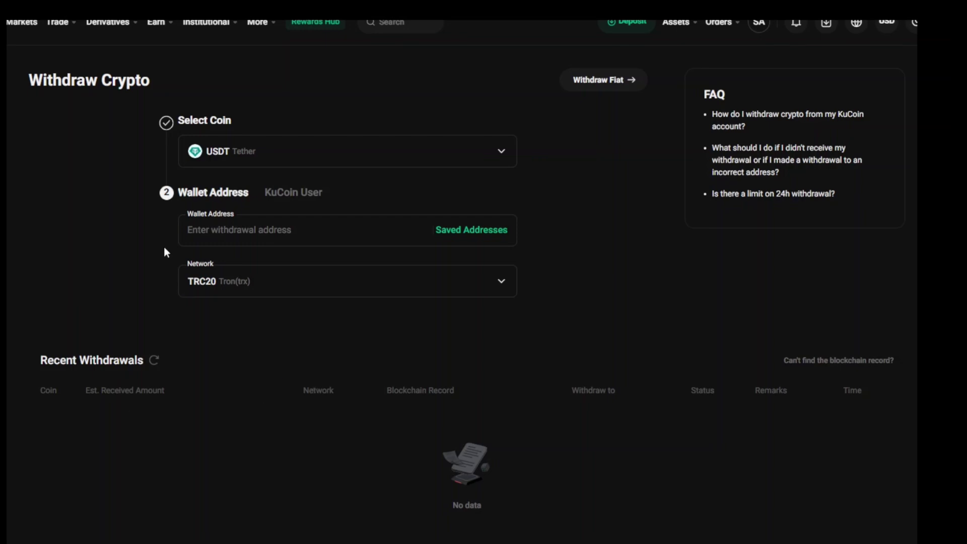
- Paste the copied Revolut Tron address into KuCoin's Wallet Address field
{"action": "left_click", "coordinate": [199, 221]}
{"action": "right_click", "coordinate": [207, 230]}
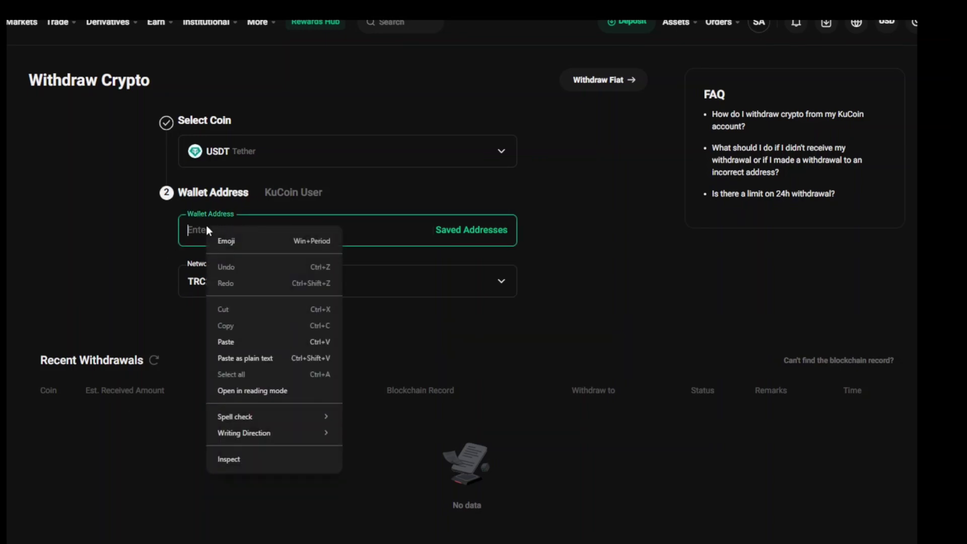
{"action": "left_click", "coordinate": [241, 341]}
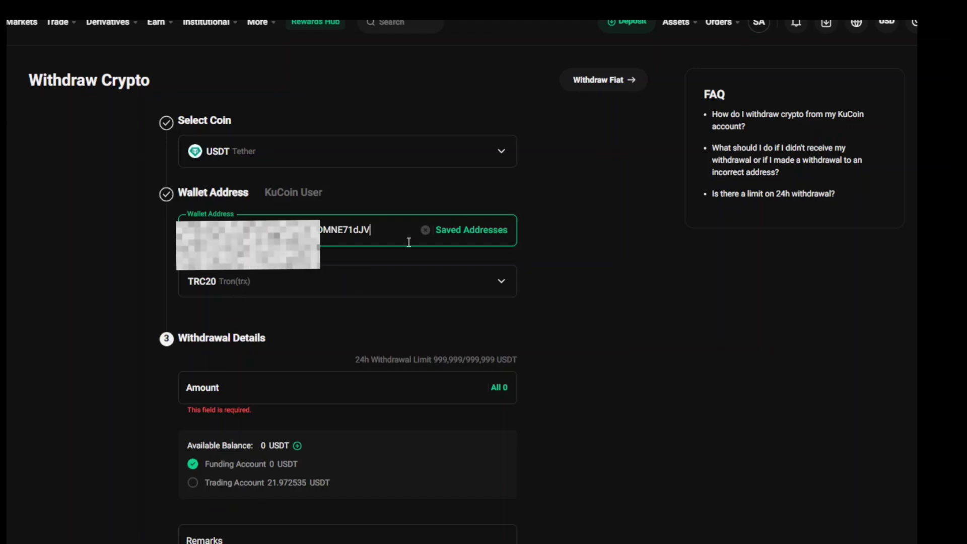
- Withdraw from the Trading Account only and enter the full 21.972535 USDT amount
{"action": "scroll", "coordinate": [216, 388], "scroll_direction": "down", "scroll_amount": 3}
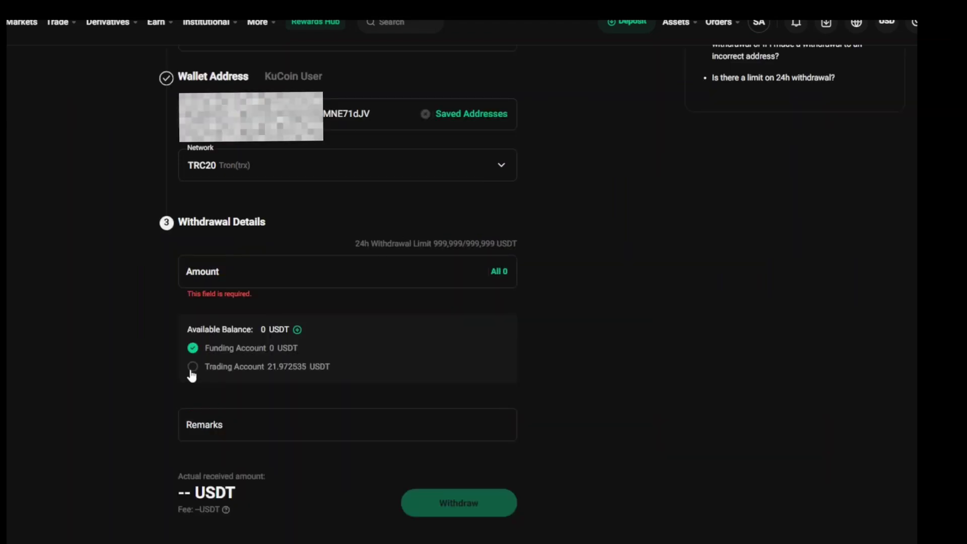
{"action": "left_click", "coordinate": [193, 368]}
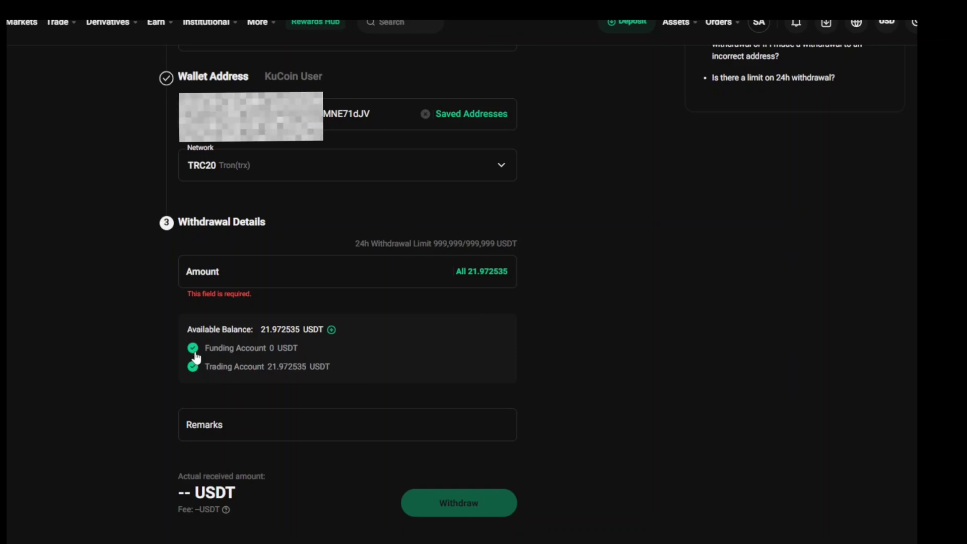
{"action": "left_click", "coordinate": [193, 348]}
{"action": "left_click", "coordinate": [478, 274]}
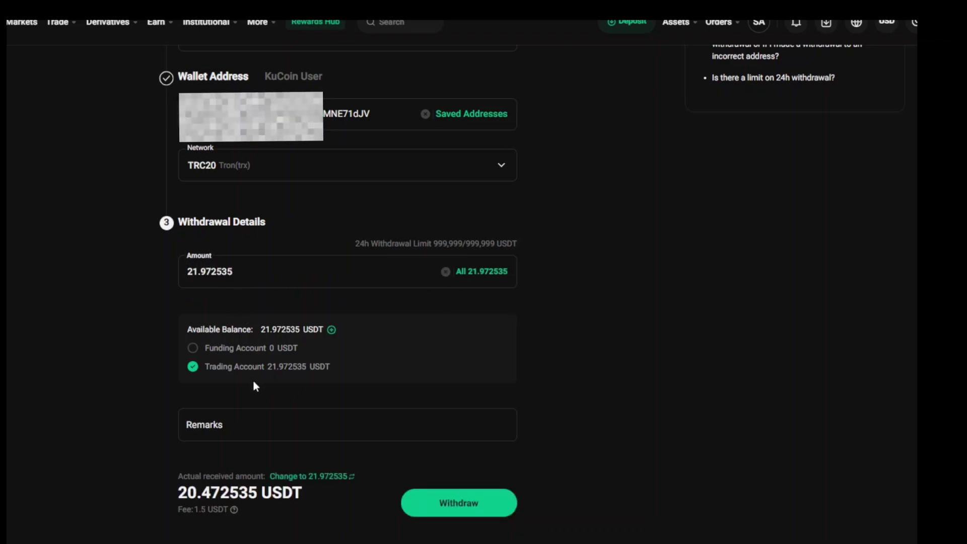
{"action": "scroll", "coordinate": [253, 383], "scroll_direction": "down", "scroll_amount": 2}
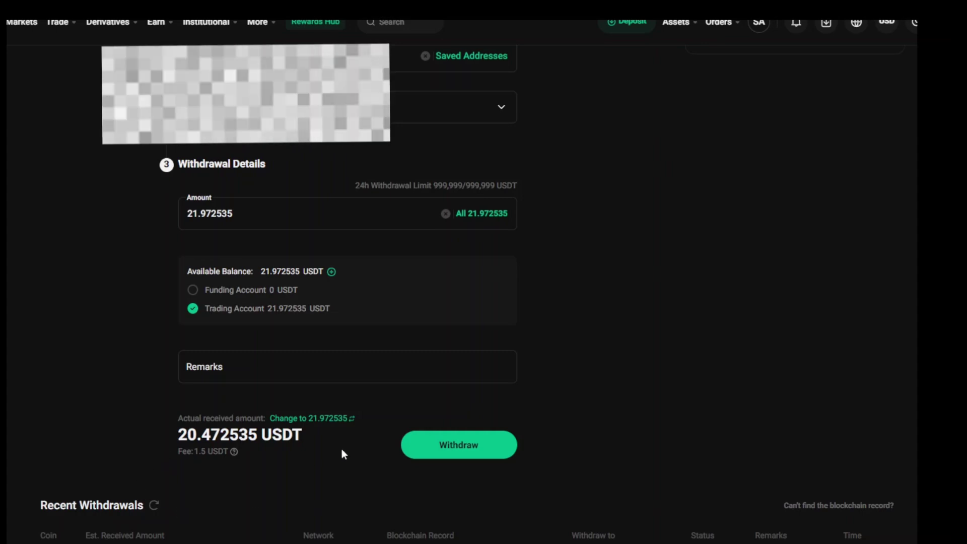
- Submit the 21.972535 USDT withdrawal, passing trading password, email and 2FA verification
{"action": "left_click", "coordinate": [418, 451]}
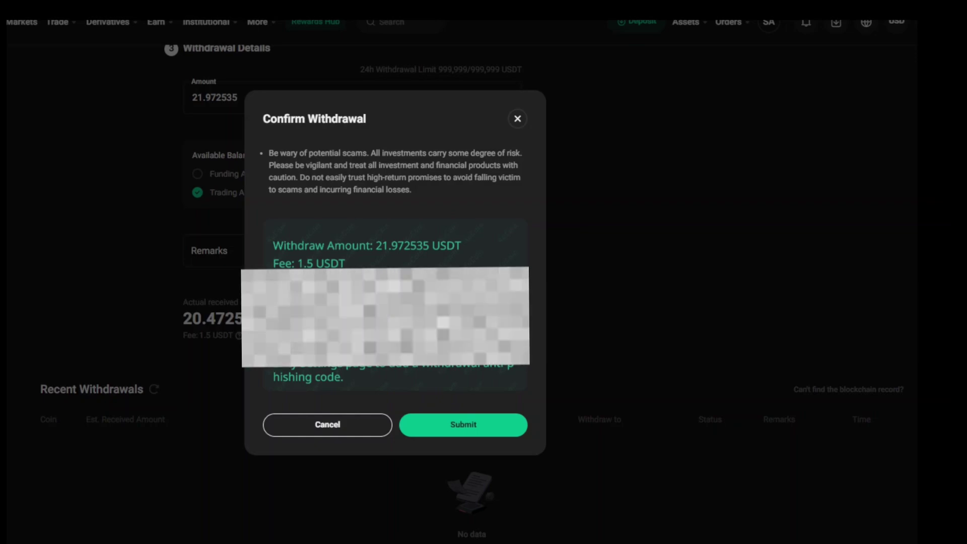
{"action": "left_click", "coordinate": [462, 427]}
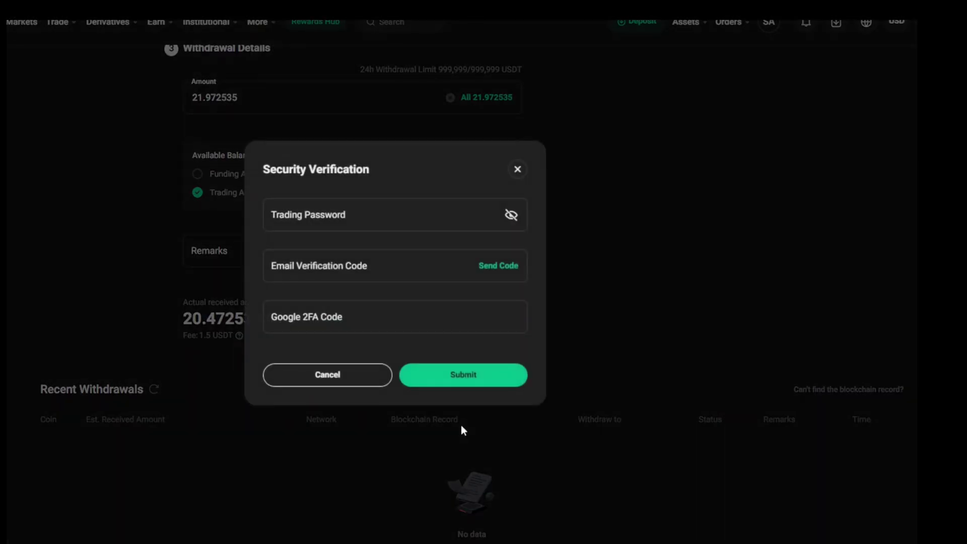
{"action": "type", "text": "7"}
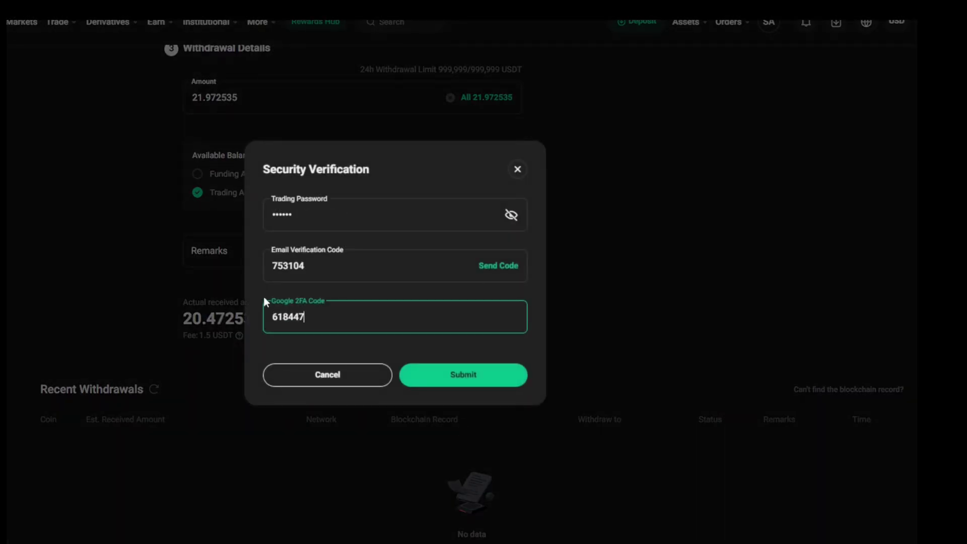
{"action": "left_click", "coordinate": [436, 221]}
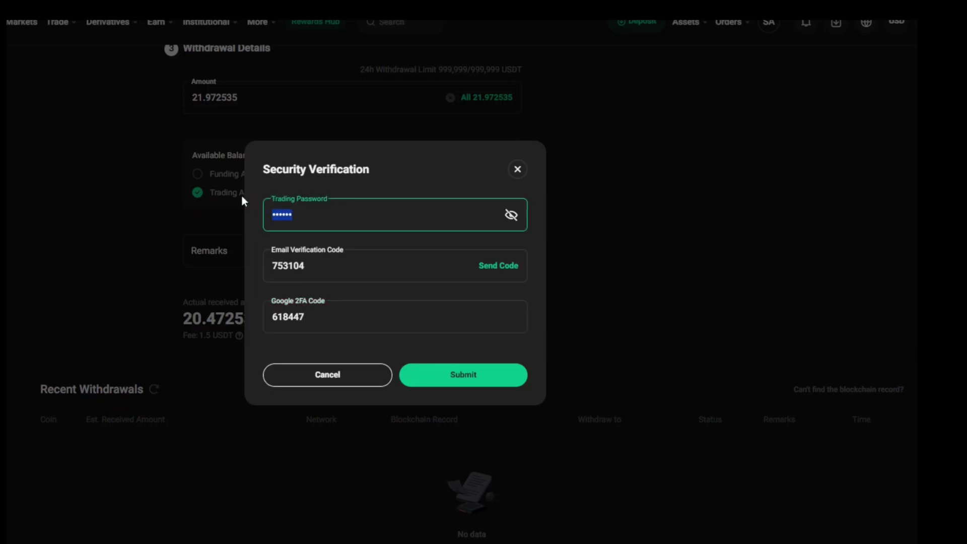
{"action": "type", "text": "••••••"}
{"action": "left_click", "coordinate": [486, 381]}
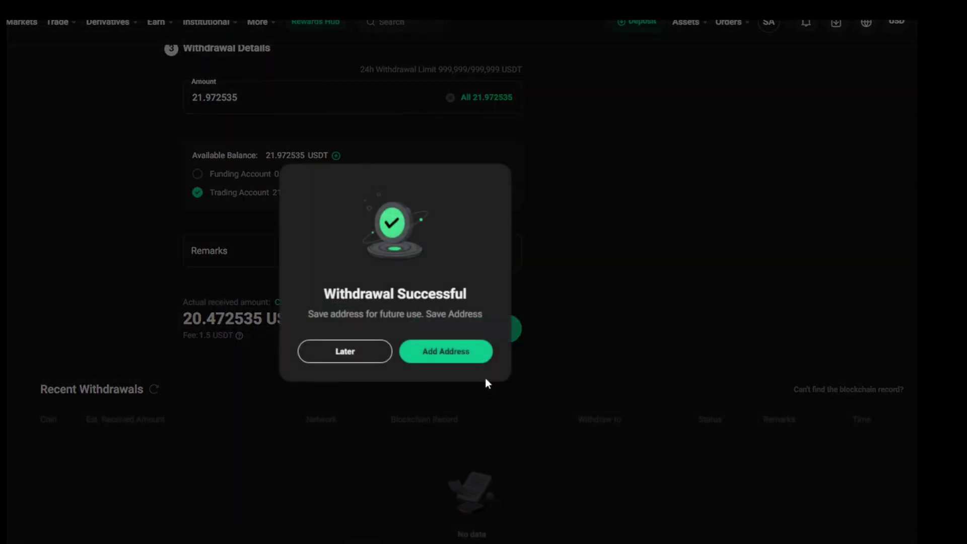
- Save the Tron address as a standard address named 'Revolut Tron Address', verified by trading password
{"action": "left_click", "coordinate": [436, 351]}
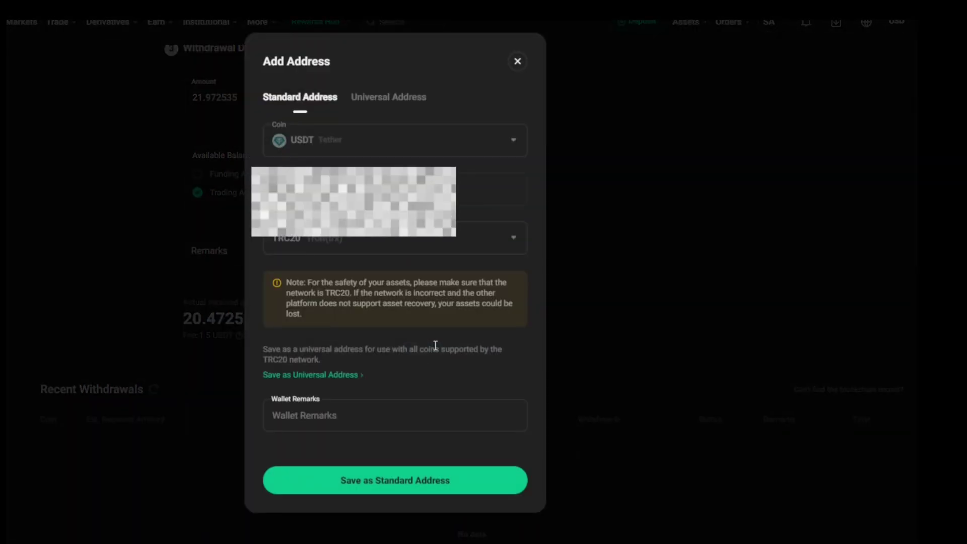
{"action": "left_click", "coordinate": [393, 476]}
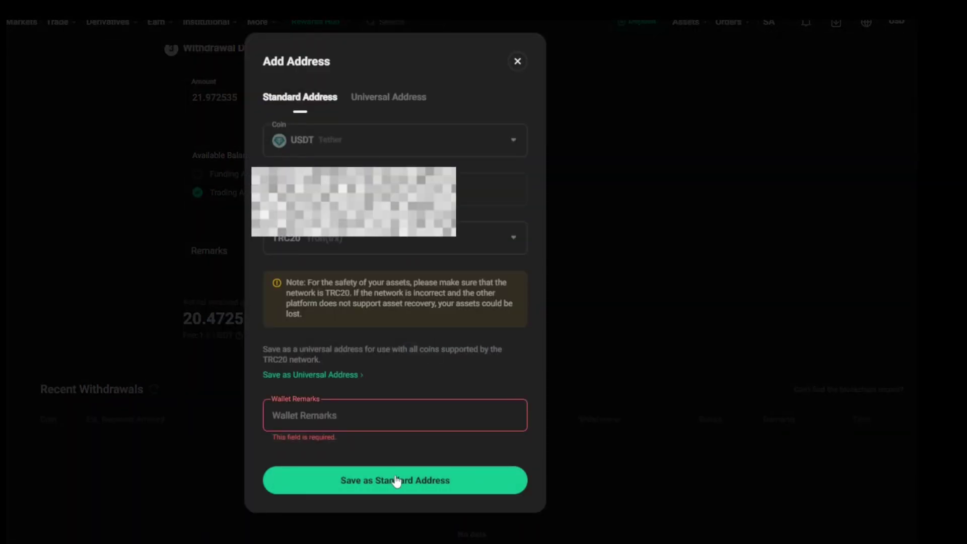
{"action": "left_click", "coordinate": [313, 414]}
{"action": "type", "text": "T"}
{"action": "key", "text": "BackSpace"}
{"action": "type", "text": "Revolut Tron Address"}
{"action": "left_click", "coordinate": [334, 476]}
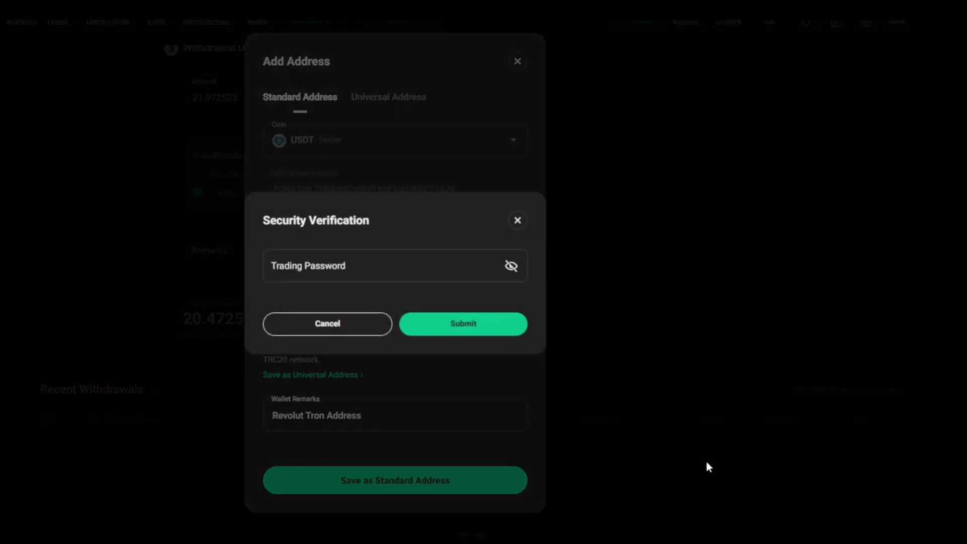
{"action": "left_click", "coordinate": [408, 270]}
{"action": "type", "text": "******"}
{"action": "left_click", "coordinate": [514, 325]}
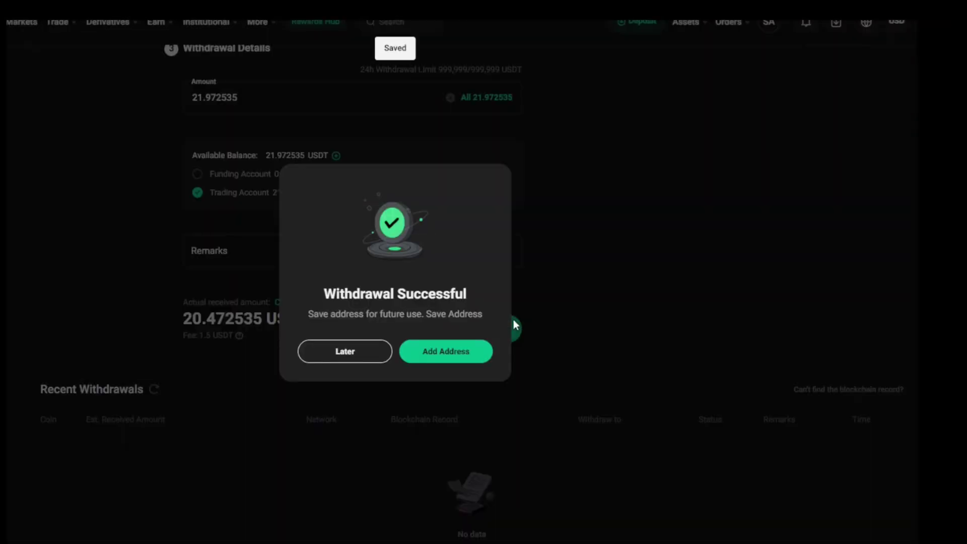
- Open Revolut and view the pending +20.47 USDT Tron deposit transaction
{"action": "scroll", "coordinate": [514, 323], "scroll_direction": "down", "scroll_amount": 6}
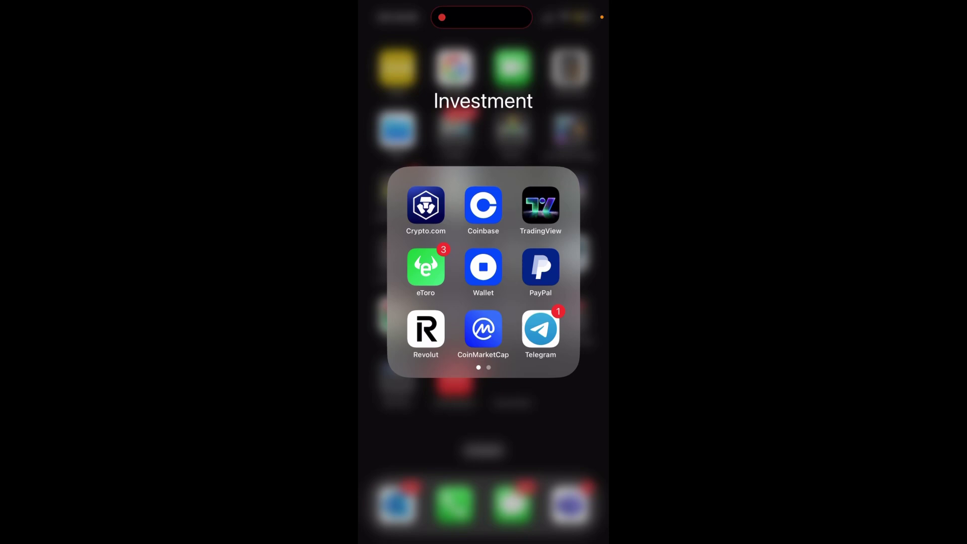
{"action": "left_click", "coordinate": [426, 329]}
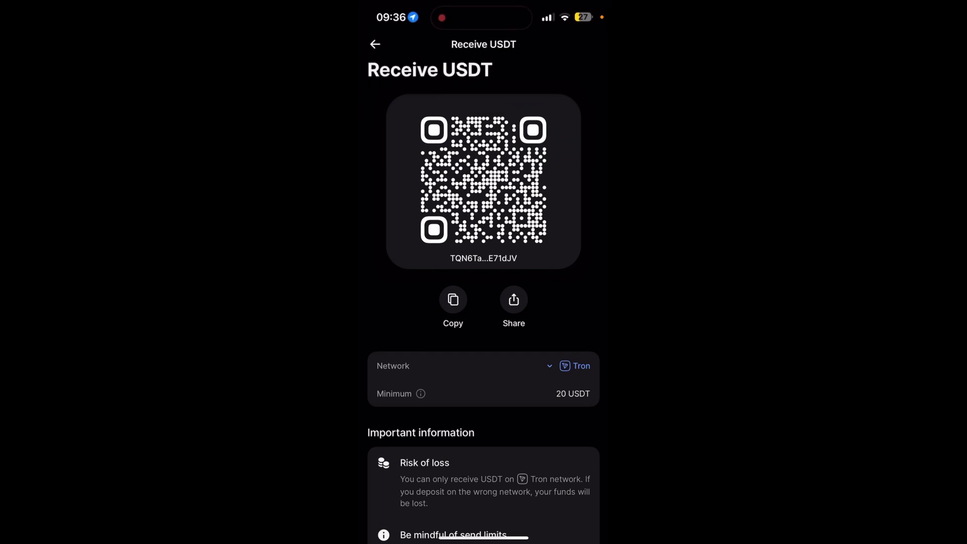
{"action": "left_click", "coordinate": [375, 44]}
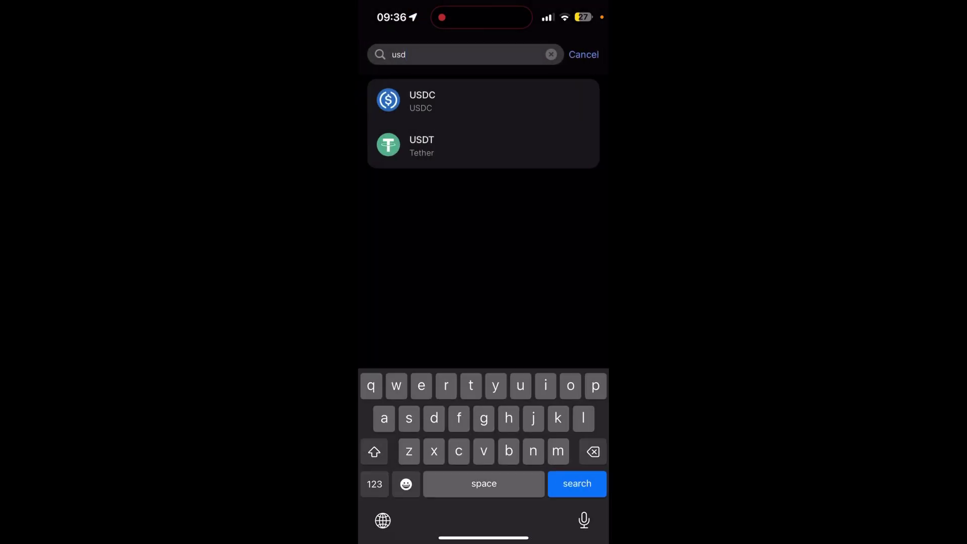
{"action": "left_click", "coordinate": [583, 54]}
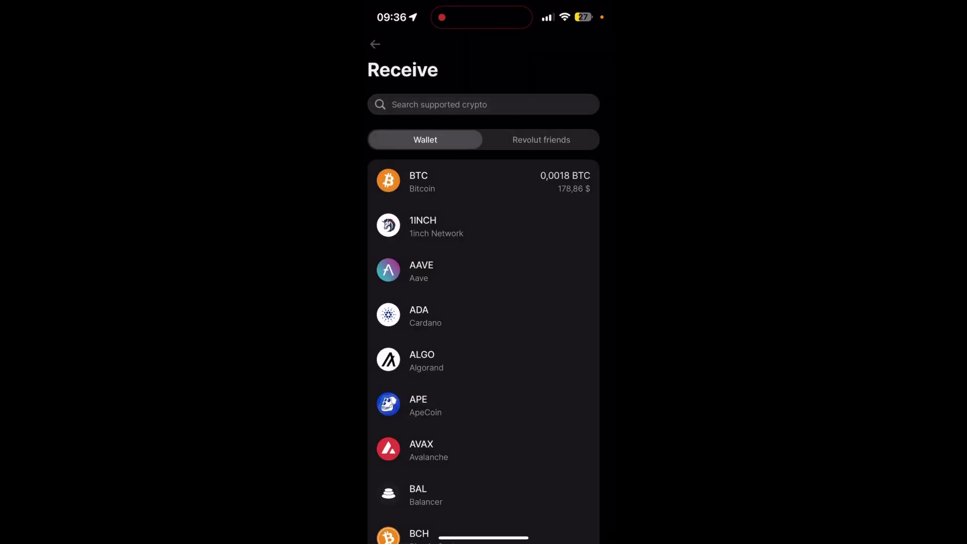
{"action": "left_click", "coordinate": [375, 44]}
{"action": "left_click", "coordinate": [443, 411]}
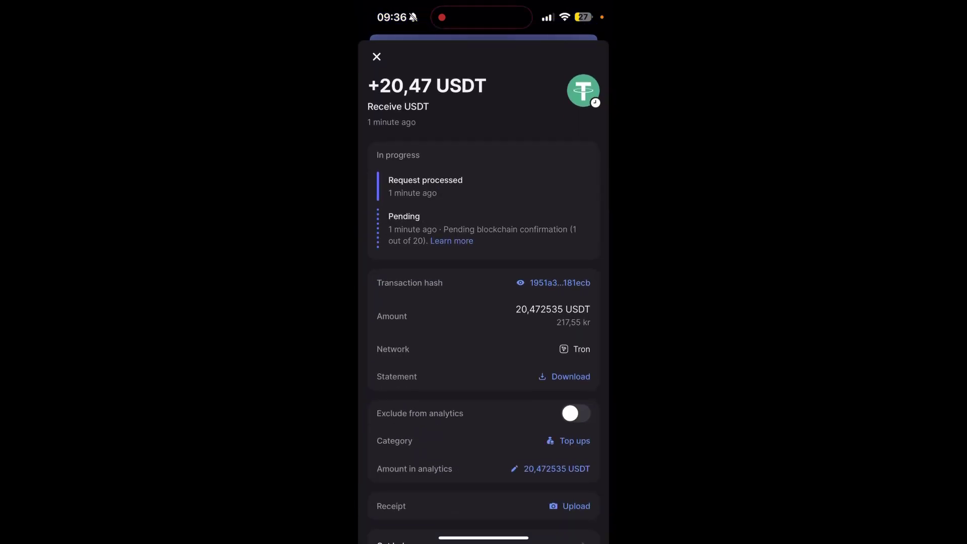